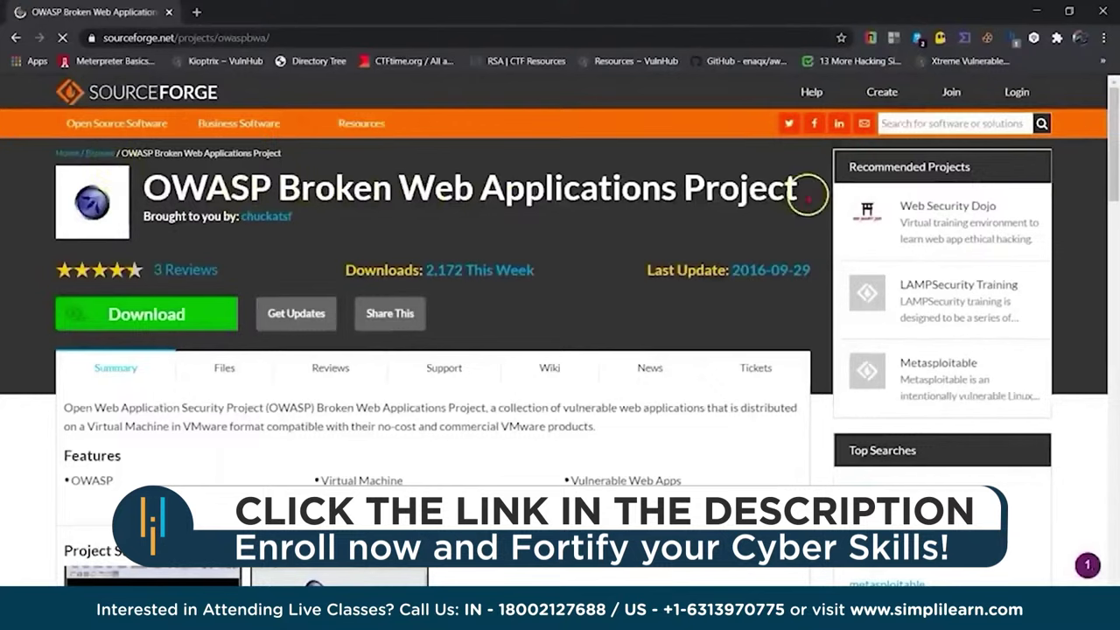
Download the Broken Web Applications VM from its SourceForge page.
{"action": "left_click", "coordinate": [131, 317]}
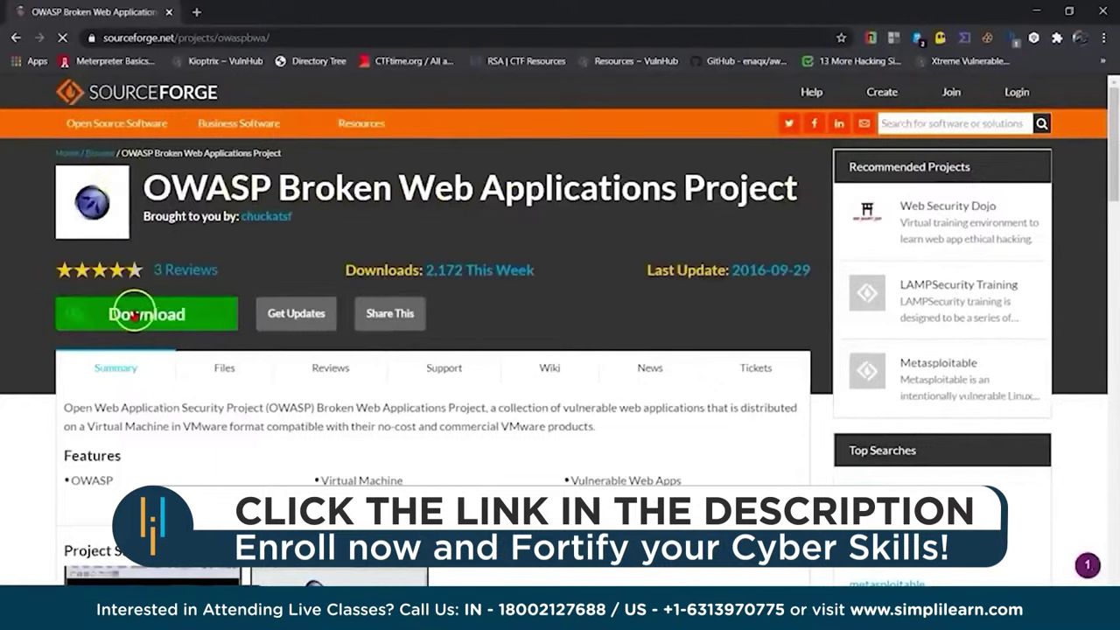
{"action": "scroll", "coordinate": [149, 313], "scroll_direction": "down", "scroll_amount": 2}
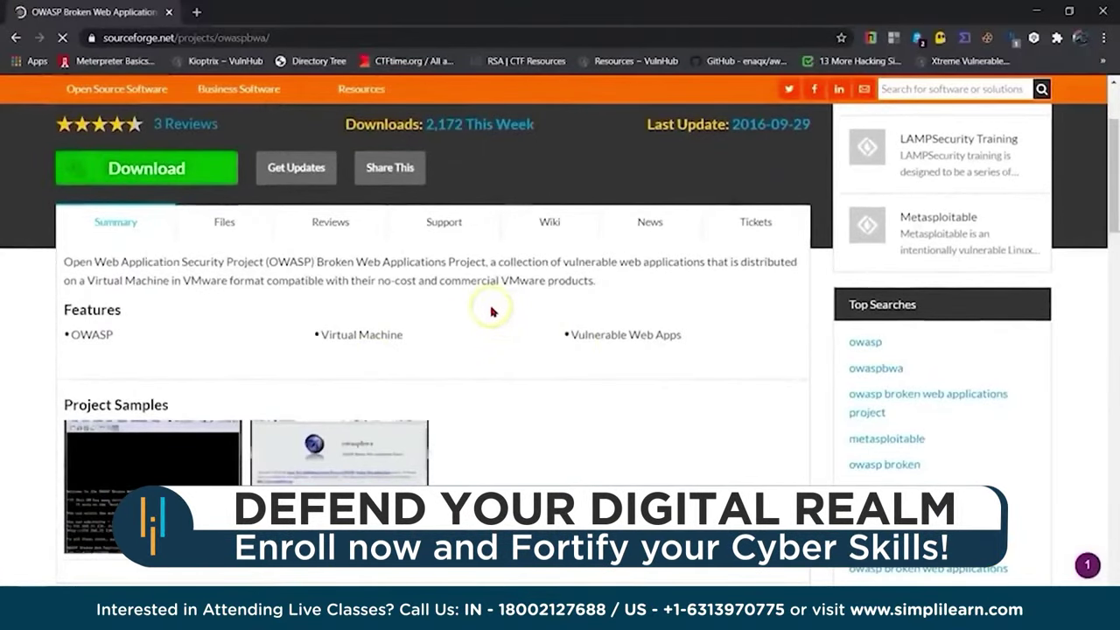
{"action": "scroll", "coordinate": [492, 312], "scroll_direction": "down", "scroll_amount": 4}
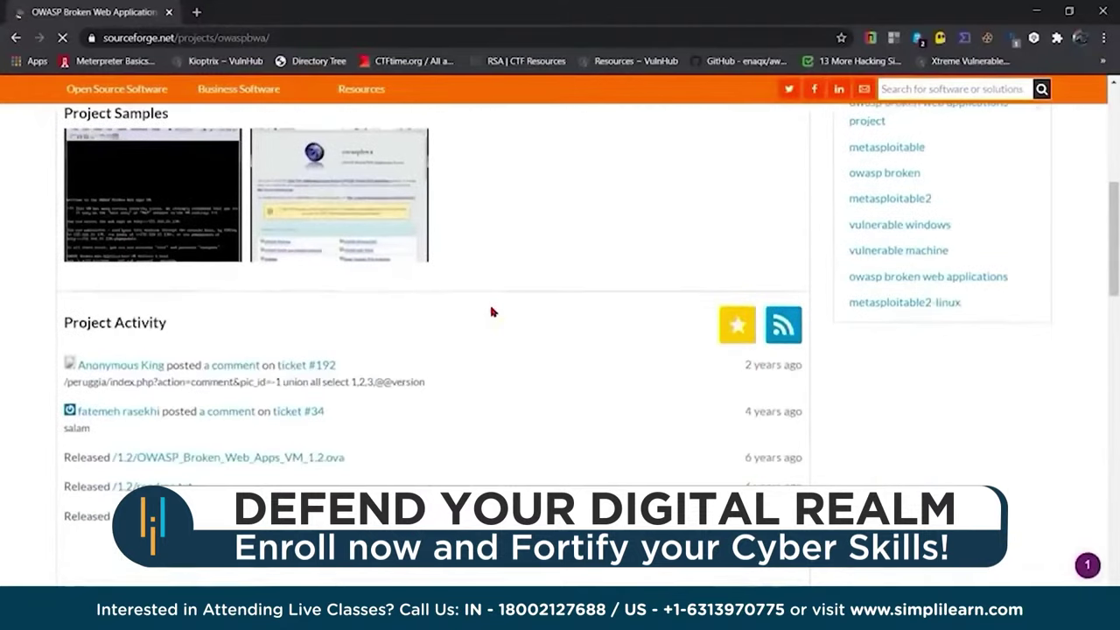
{"action": "scroll", "coordinate": [349, 342], "scroll_direction": "up", "scroll_amount": 6}
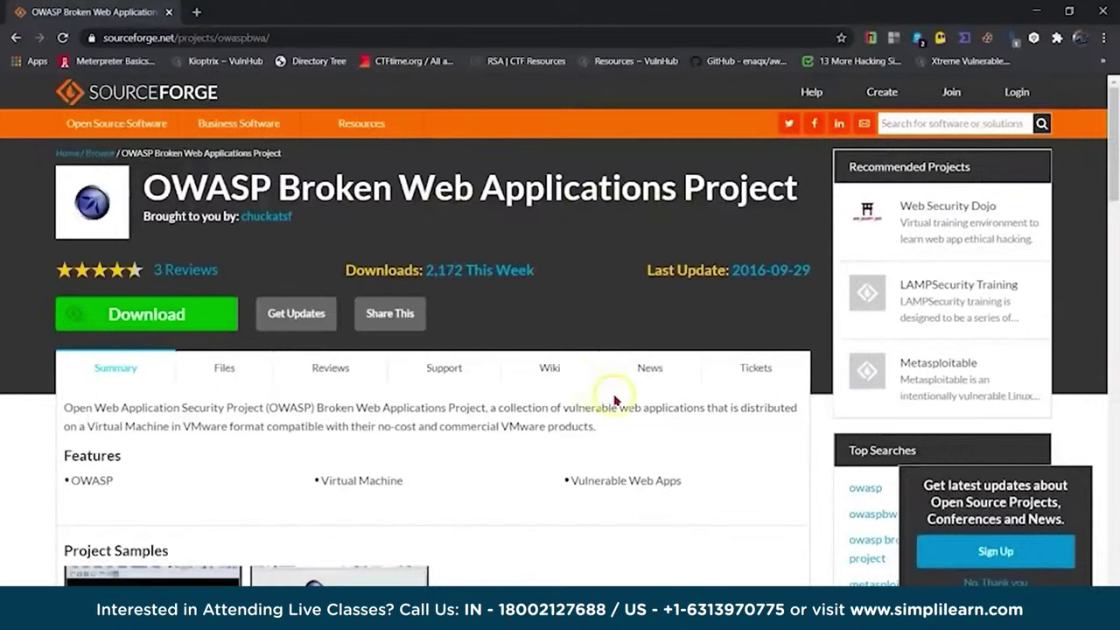
{"action": "scroll", "coordinate": [613, 403], "scroll_direction": "down", "scroll_amount": 1}
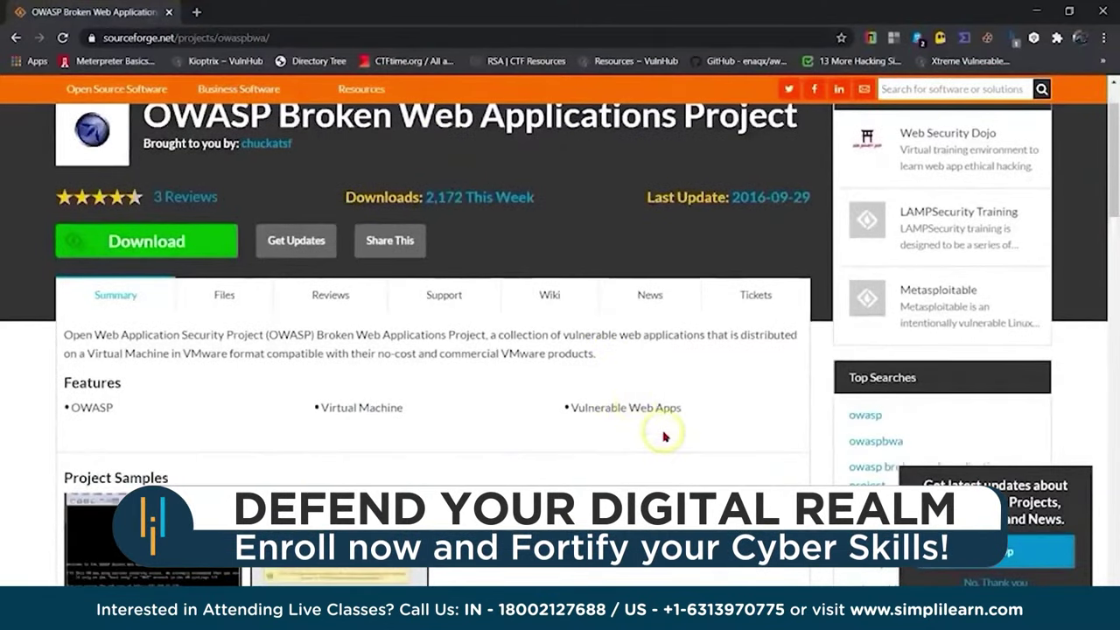
{"action": "scroll", "coordinate": [554, 490], "scroll_direction": "down", "scroll_amount": 1}
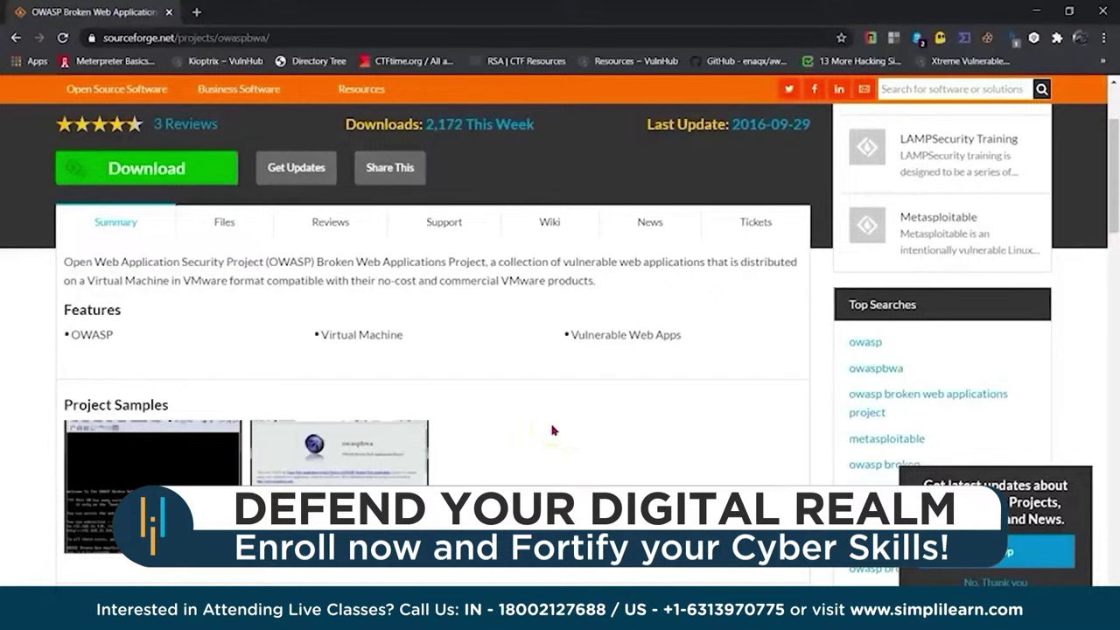
{"action": "left_click", "coordinate": [90, 170]}
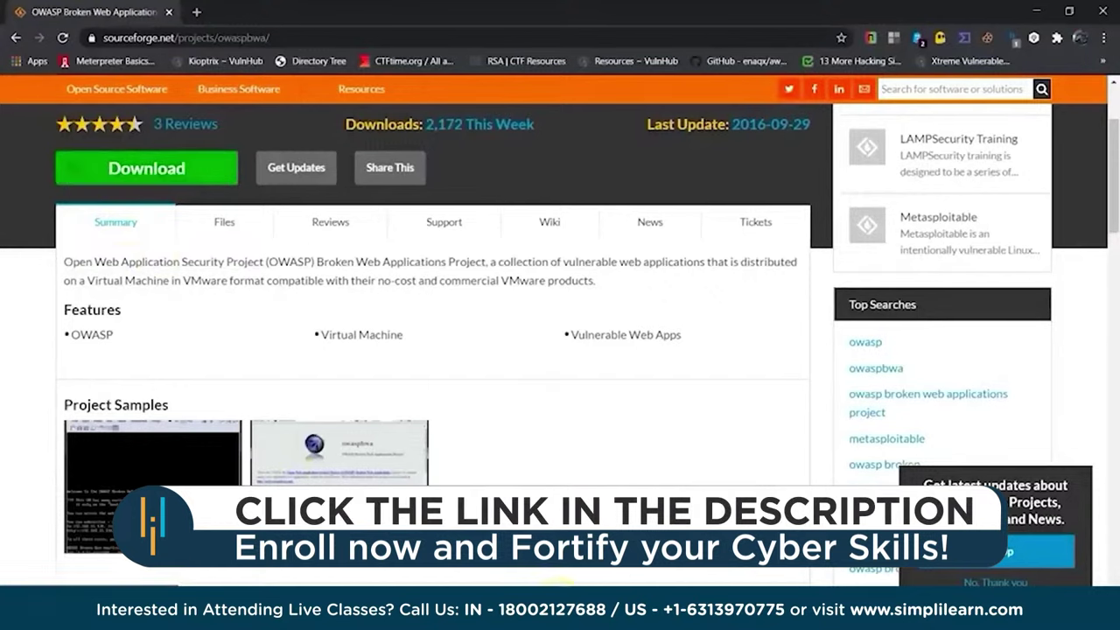
{"action": "key", "text": "alt+Tab"}
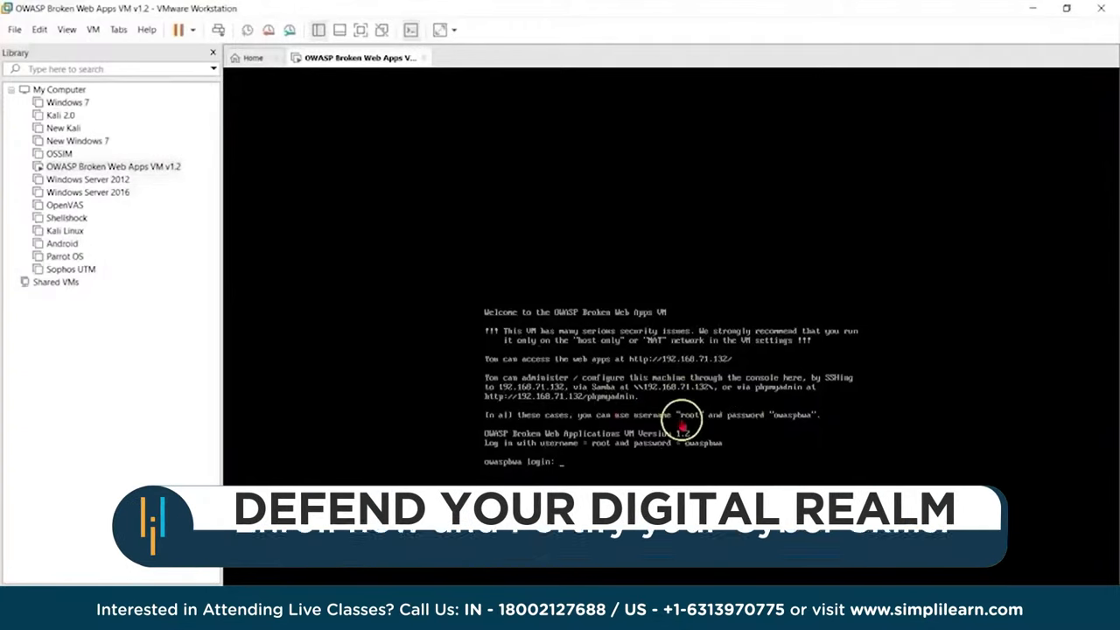
{"action": "mouse_move", "coordinate": [461, 617]}
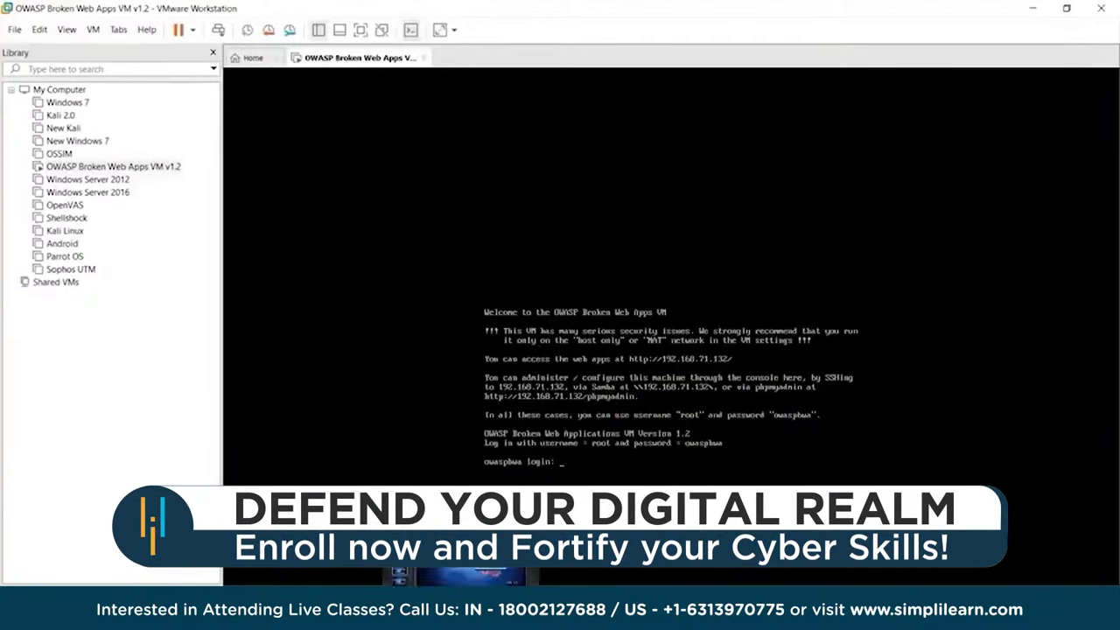
{"action": "mouse_move", "coordinate": [350, 617]}
{"action": "left_click", "coordinate": [385, 577]}
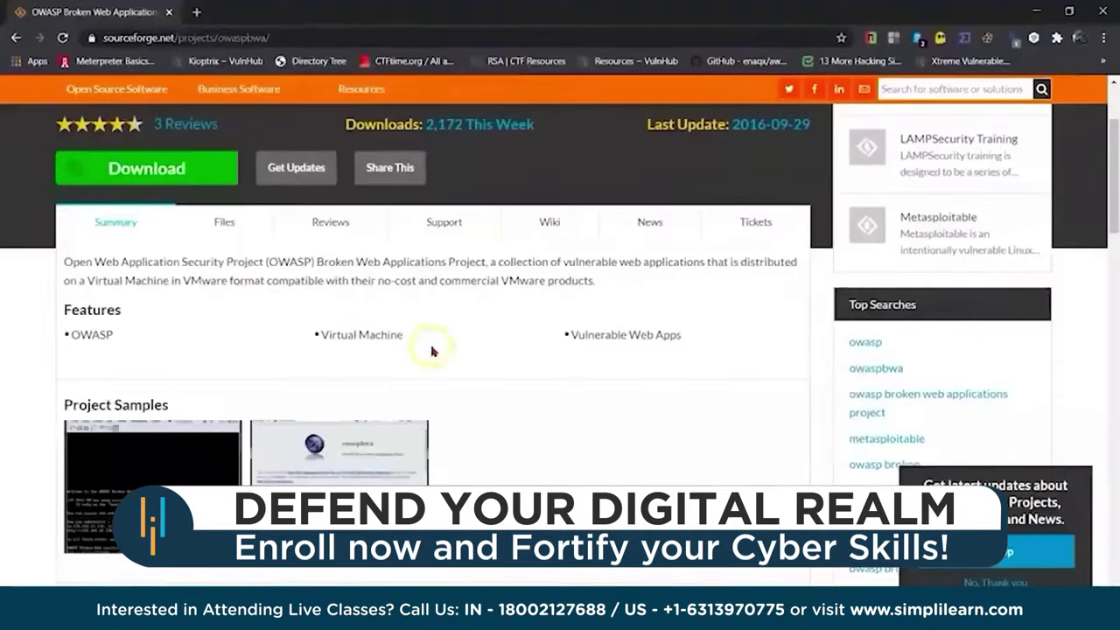
Open a new Chrome tab, recheck the VM console login prompt, and come back to the tab.
{"action": "left_click", "coordinate": [196, 11]}
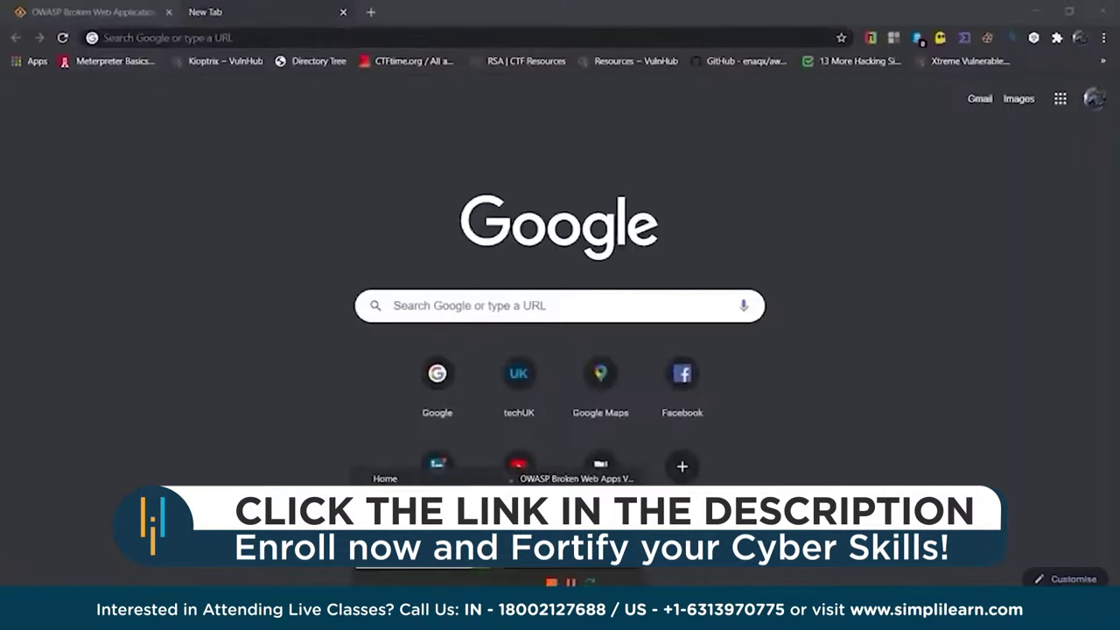
{"action": "left_click", "coordinate": [496, 476]}
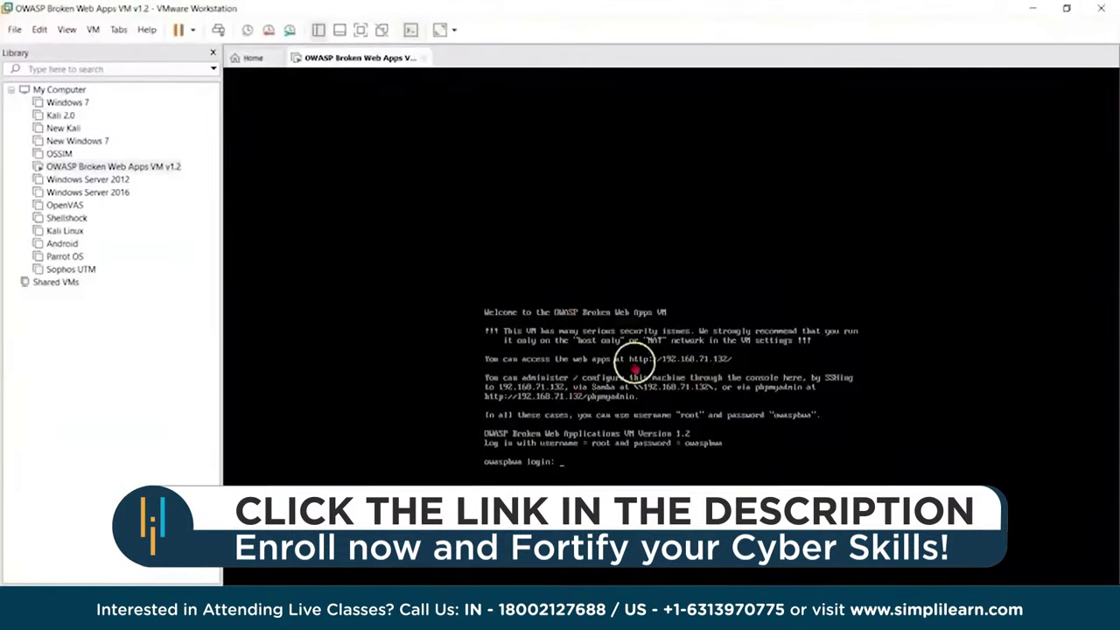
{"action": "left_click", "coordinate": [694, 463]}
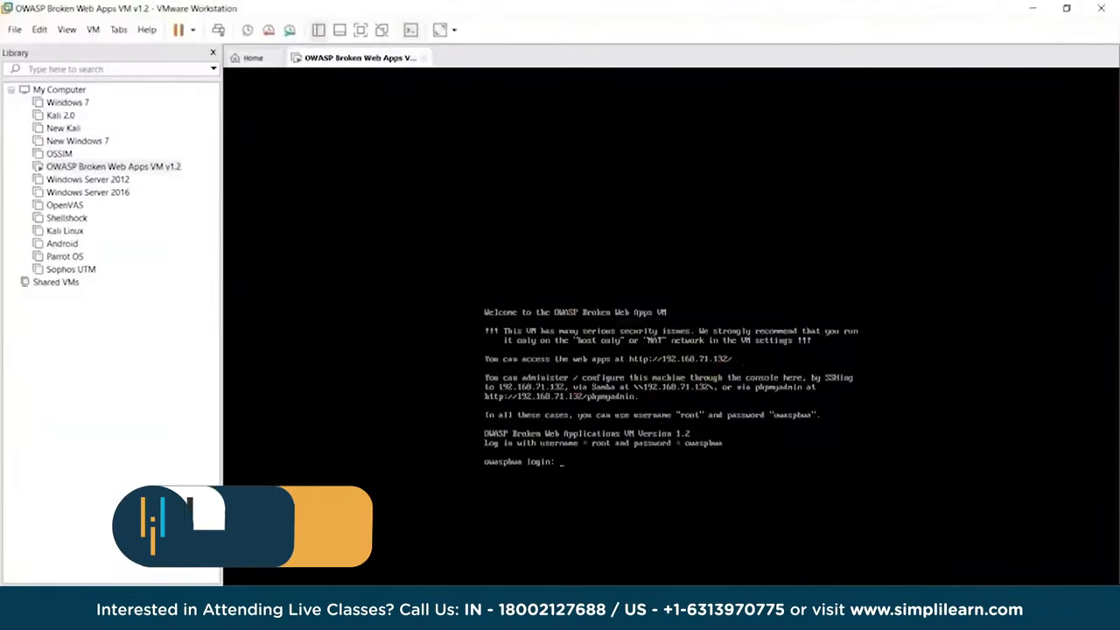
{"action": "mouse_move", "coordinate": [405, 574]}
{"action": "left_click", "coordinate": [435, 525]}
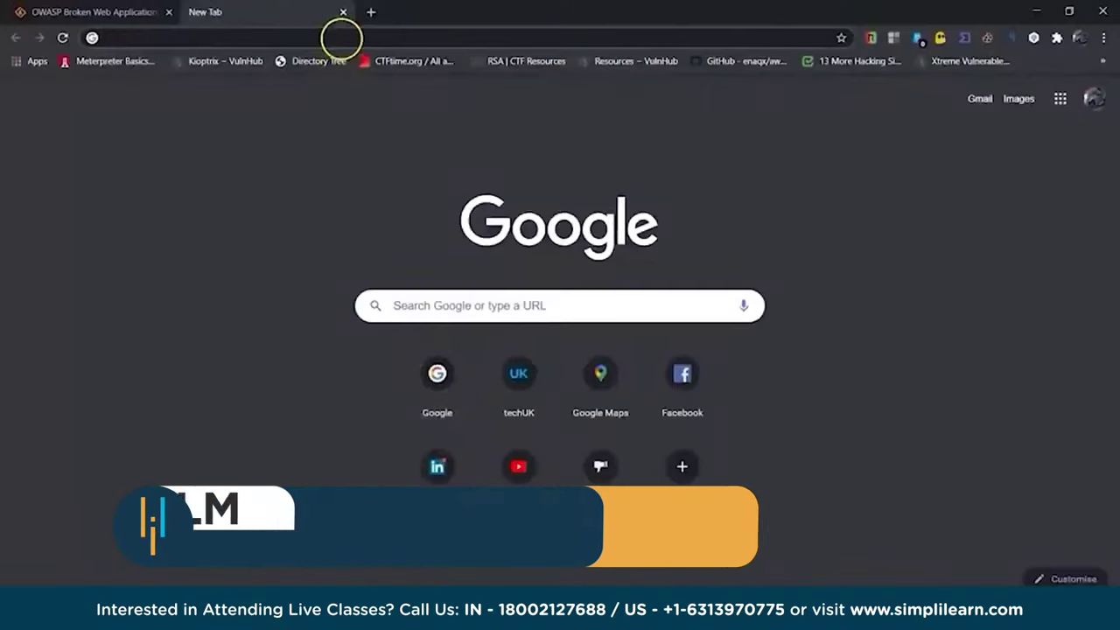
Load 192.168.71.132 in the new tab's address bar.
{"action": "left_click", "coordinate": [338, 35]}
{"action": "type", "text": "192.1"}
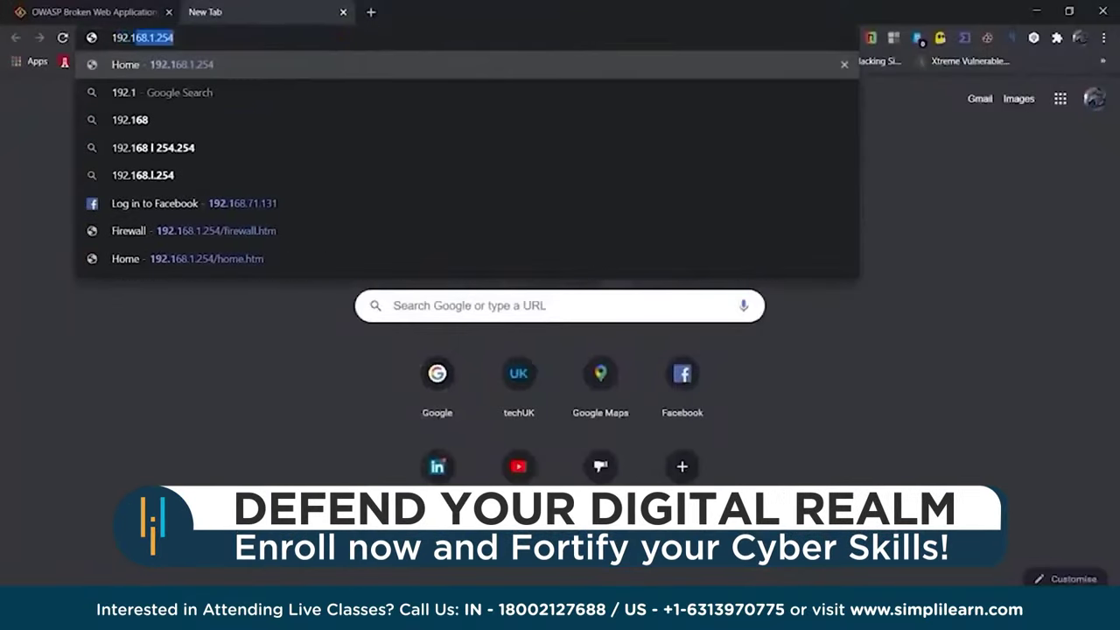
{"action": "type", "text": "68.71.132"}
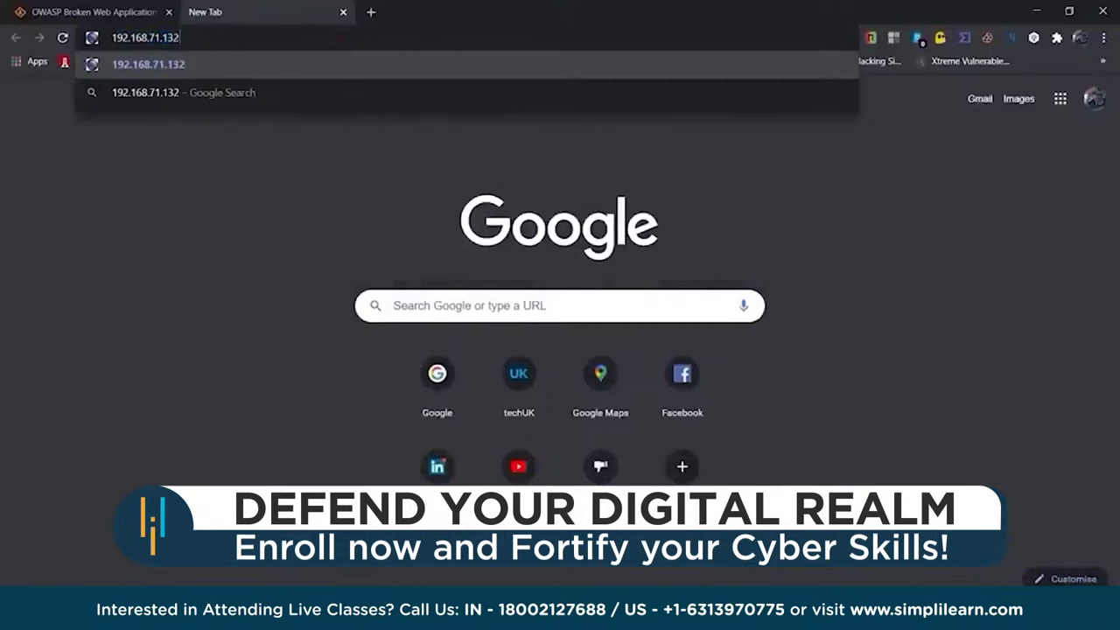
{"action": "key", "text": "Return"}
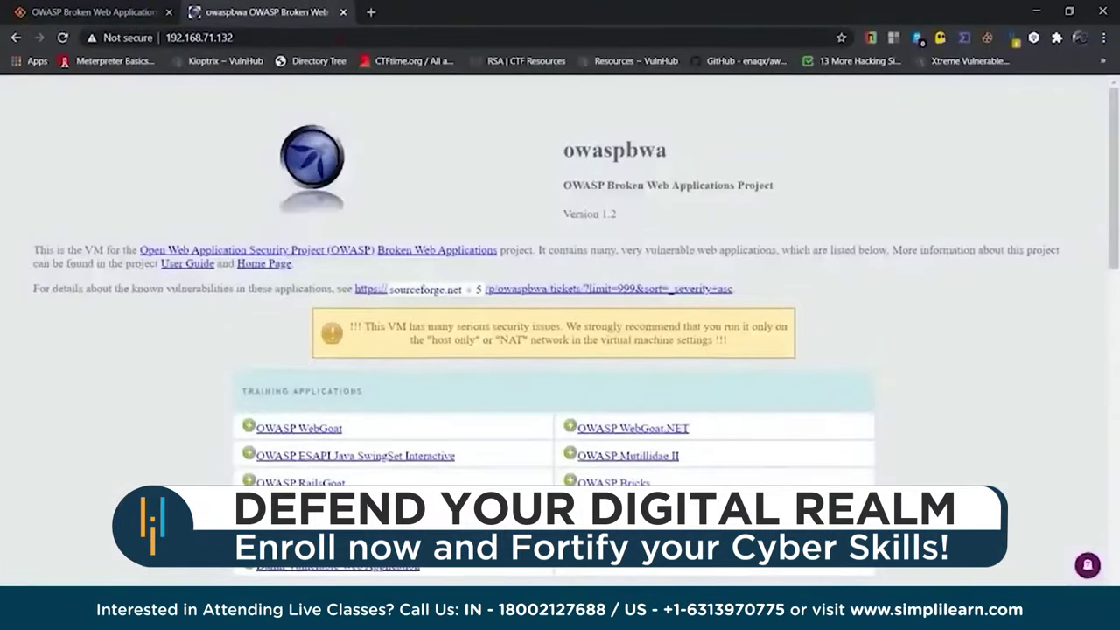
Browse the training application list and open OWASP Mutillidae II.
{"action": "scroll", "coordinate": [781, 185], "scroll_direction": "down", "scroll_amount": 2}
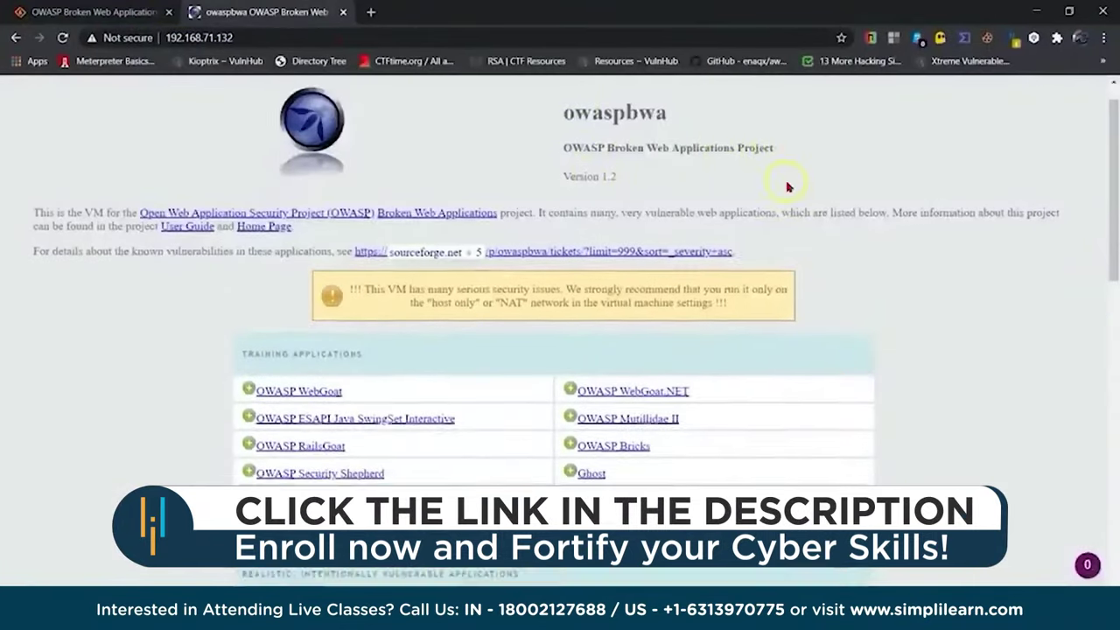
{"action": "scroll", "coordinate": [396, 271], "scroll_direction": "down", "scroll_amount": 2}
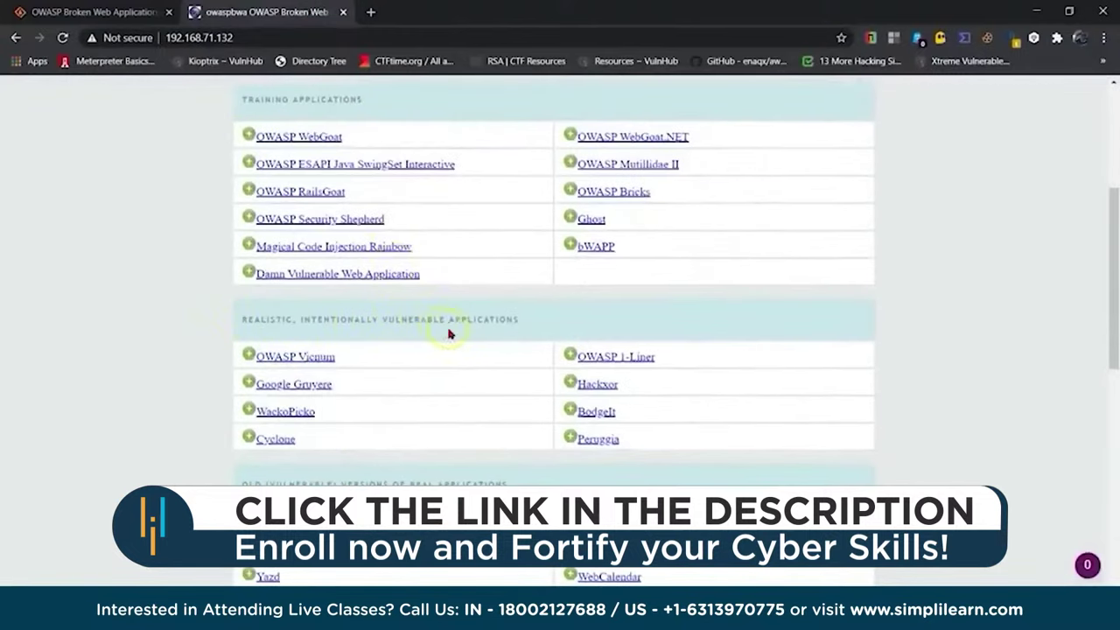
{"action": "scroll", "coordinate": [507, 331], "scroll_direction": "down", "scroll_amount": 1}
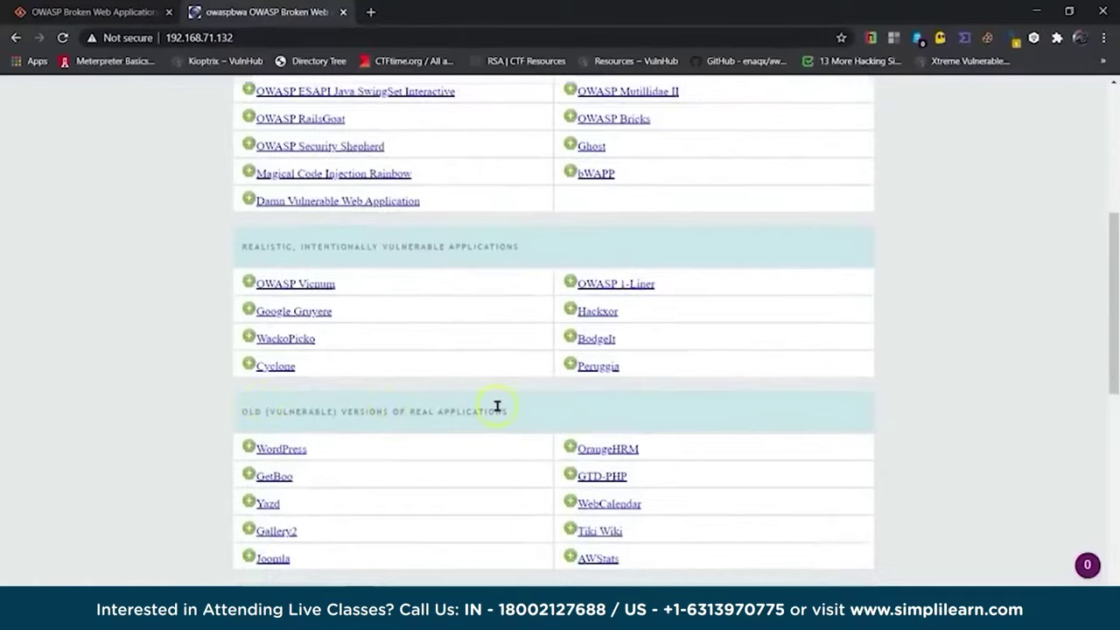
{"action": "scroll", "coordinate": [498, 409], "scroll_direction": "down", "scroll_amount": 3}
{"action": "scroll", "coordinate": [498, 412], "scroll_direction": "down", "scroll_amount": 1}
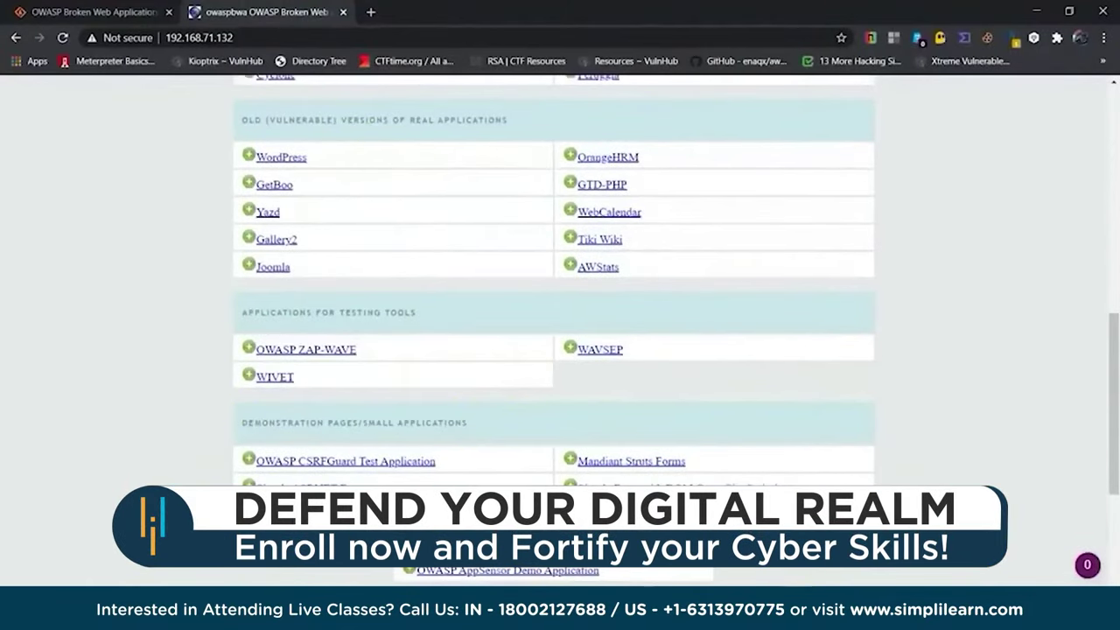
{"action": "scroll", "coordinate": [553, 333], "scroll_direction": "up", "scroll_amount": 10}
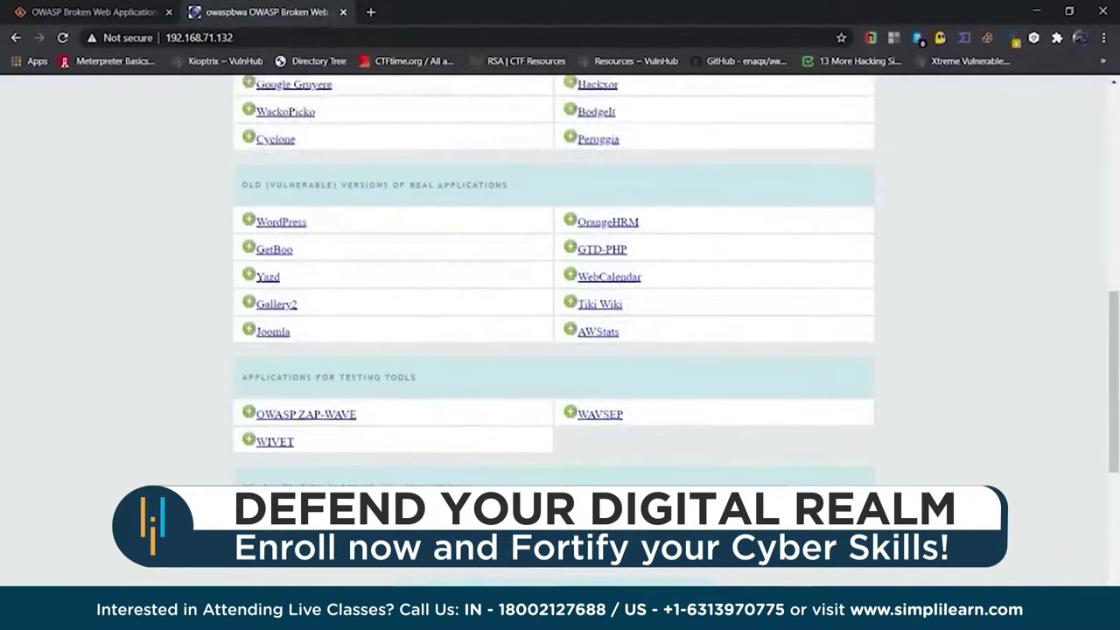
{"action": "scroll", "coordinate": [701, 410], "scroll_direction": "down", "scroll_amount": 1}
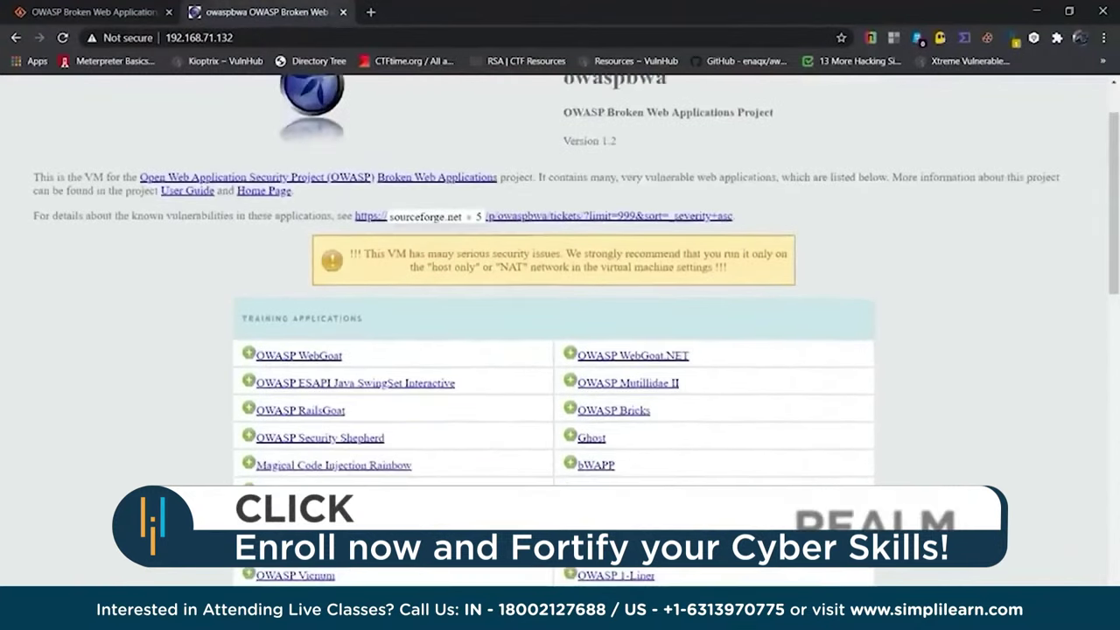
{"action": "left_click", "coordinate": [641, 386]}
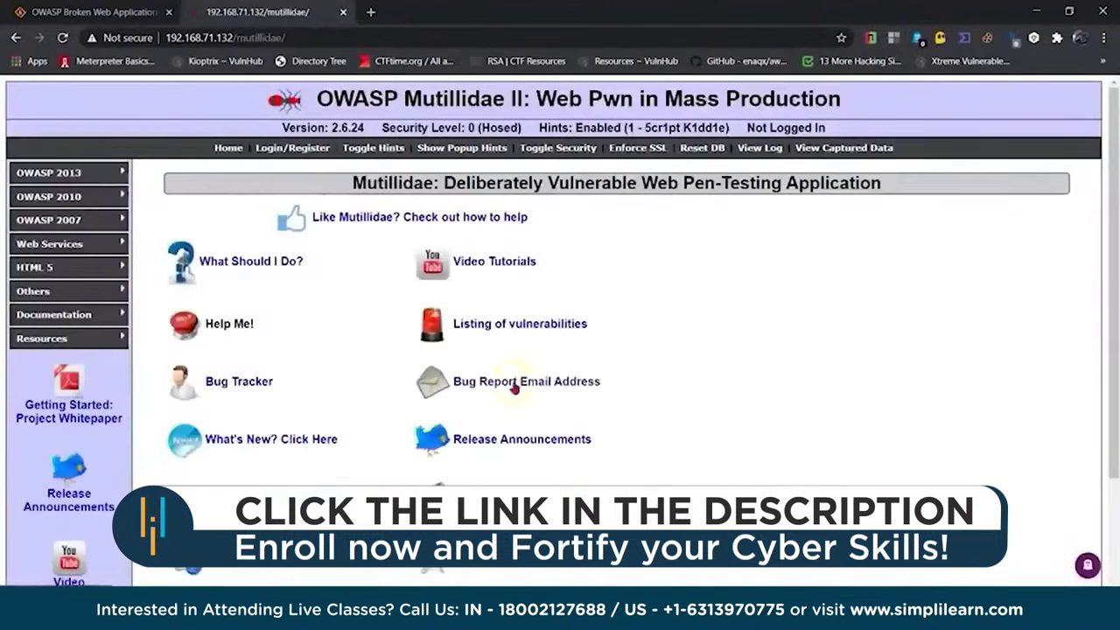
Go to OWASP 2013 > A1 - Injection (SQL) > SQLi - Bypass Authentication > Login in the sidebar.
{"action": "mouse_move", "coordinate": [48, 198]}
{"action": "mouse_move", "coordinate": [51, 179]}
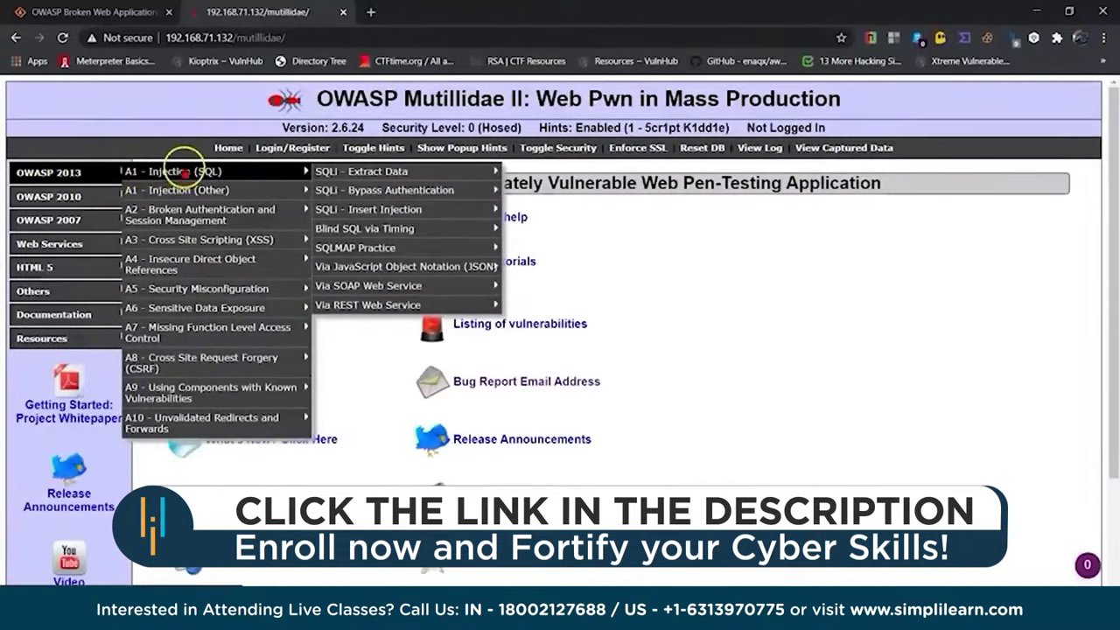
{"action": "mouse_move", "coordinate": [219, 367]}
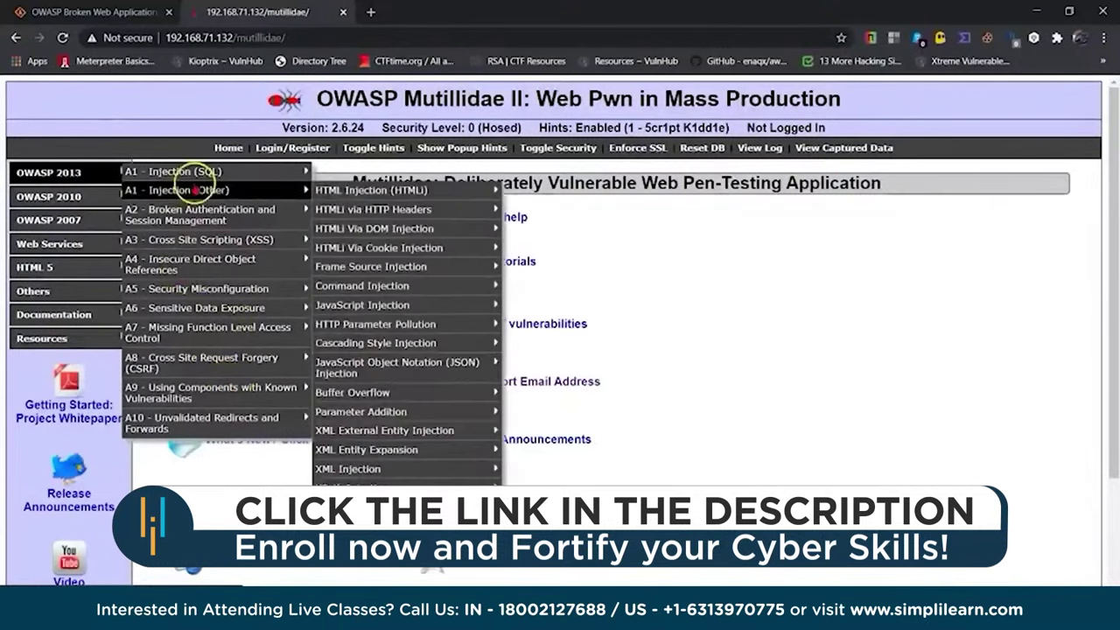
{"action": "mouse_move", "coordinate": [194, 179]}
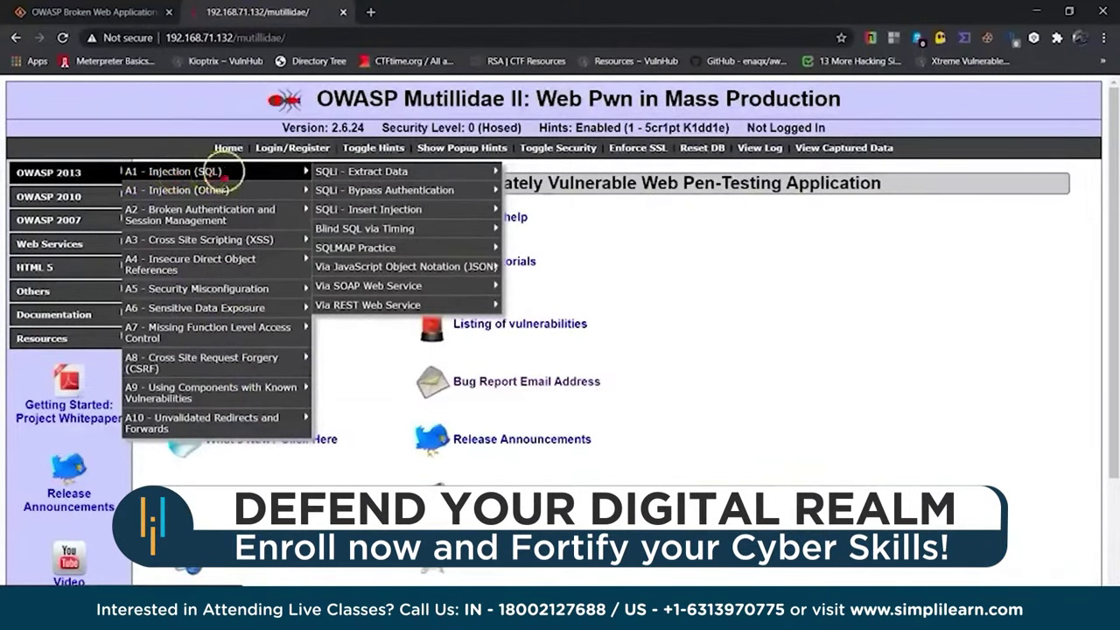
{"action": "mouse_move", "coordinate": [355, 170]}
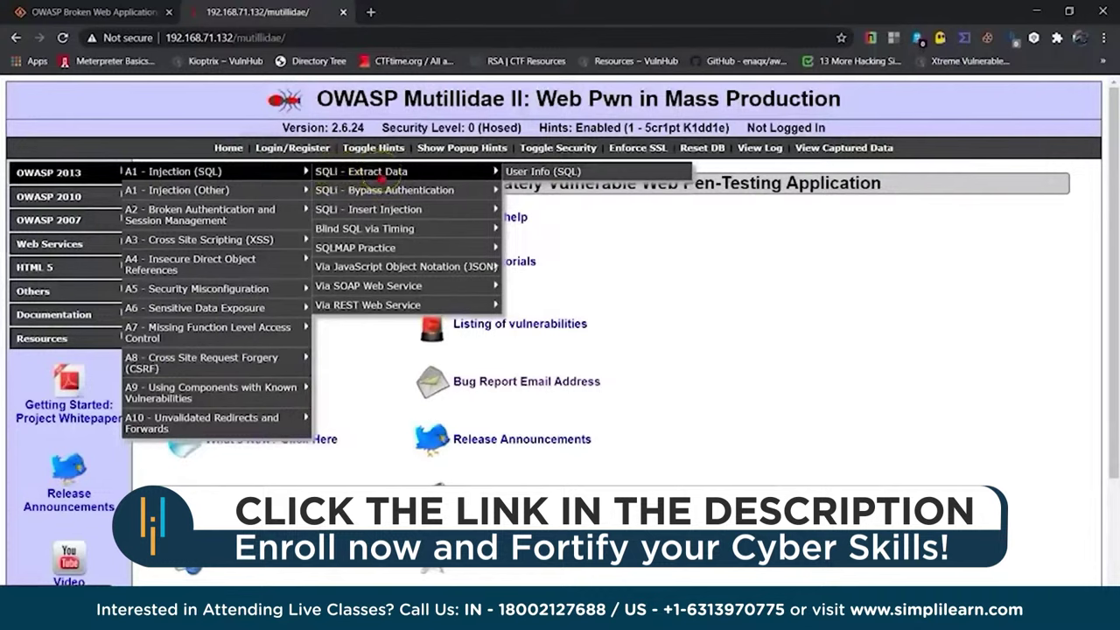
{"action": "mouse_move", "coordinate": [382, 191]}
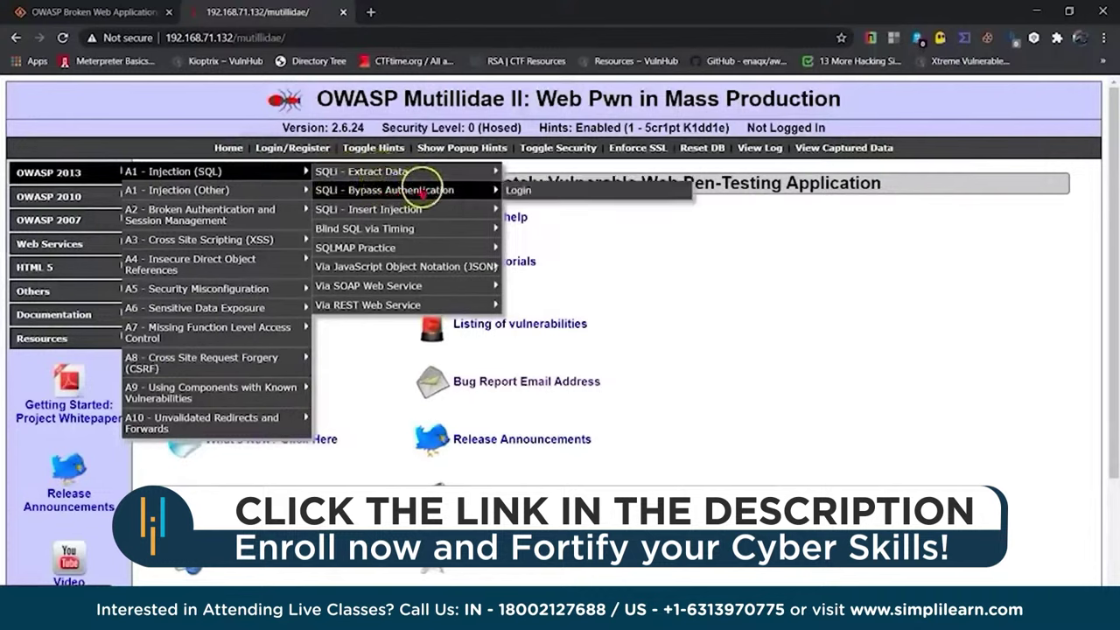
{"action": "mouse_move", "coordinate": [420, 213]}
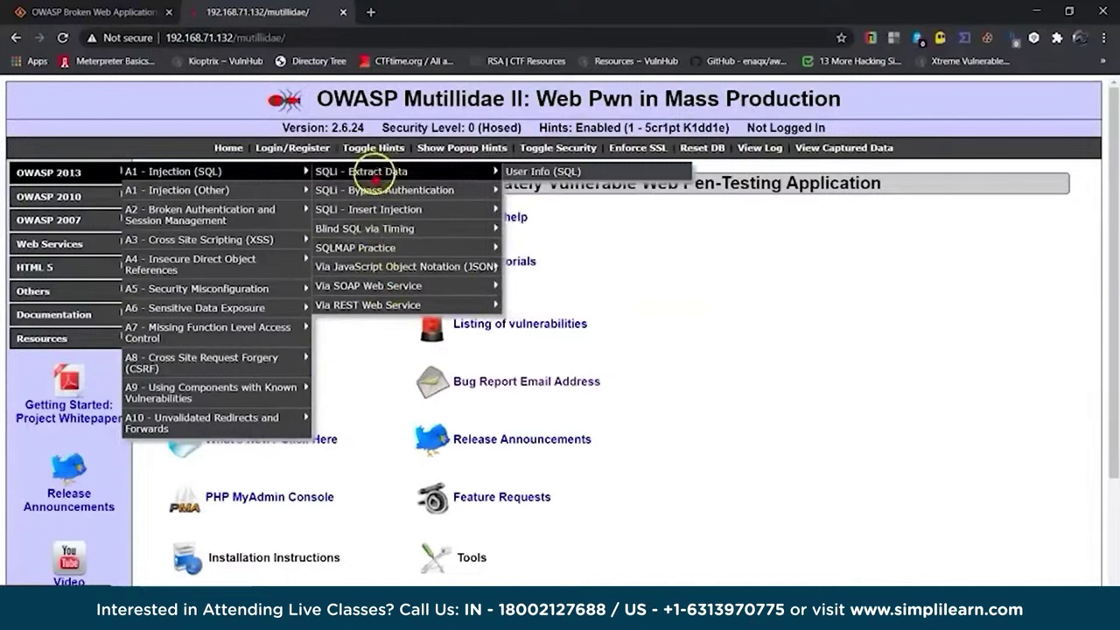
{"action": "left_click", "coordinate": [520, 192]}
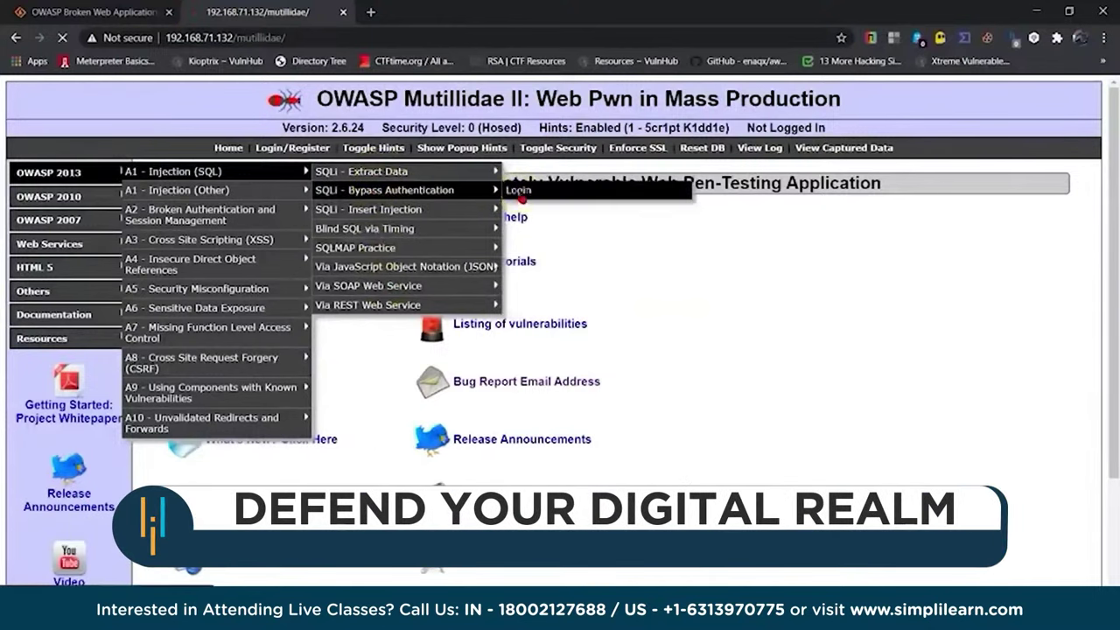
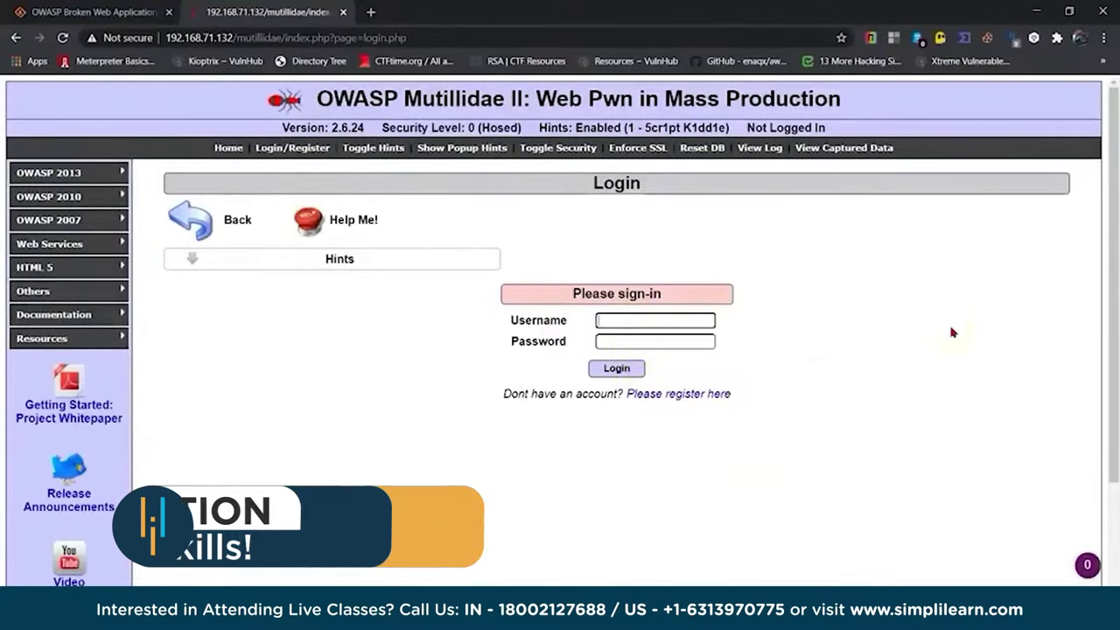
Attempt a login as username 'test' with a test password, producing 'Account does not exist'.
{"action": "type", "text": "test"}
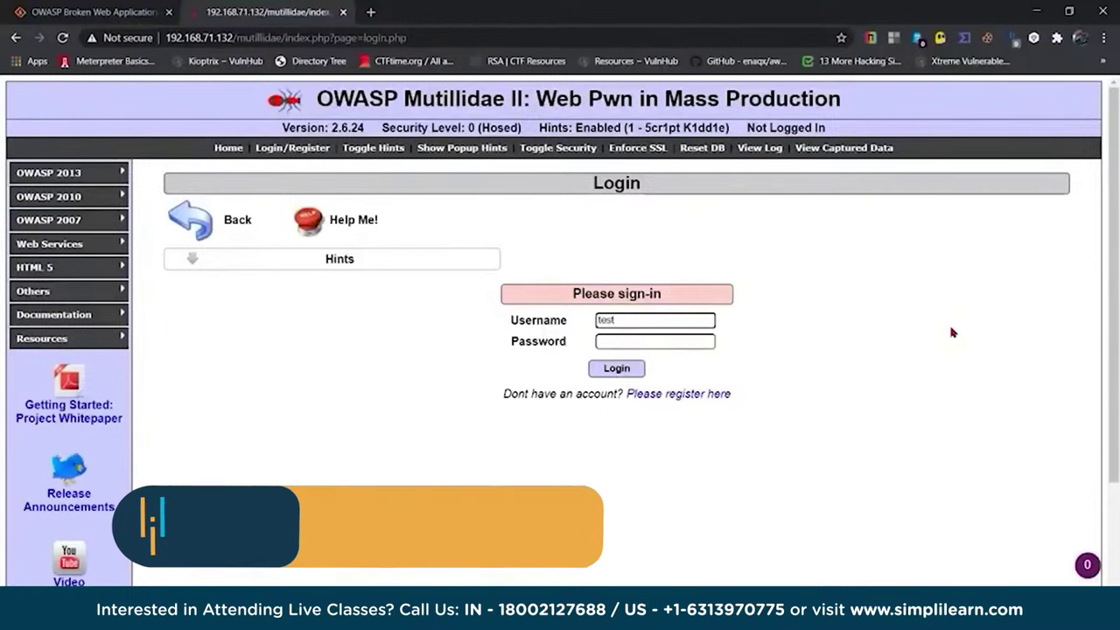
{"action": "key", "text": "Tab"}
{"action": "type", "text": "te"}
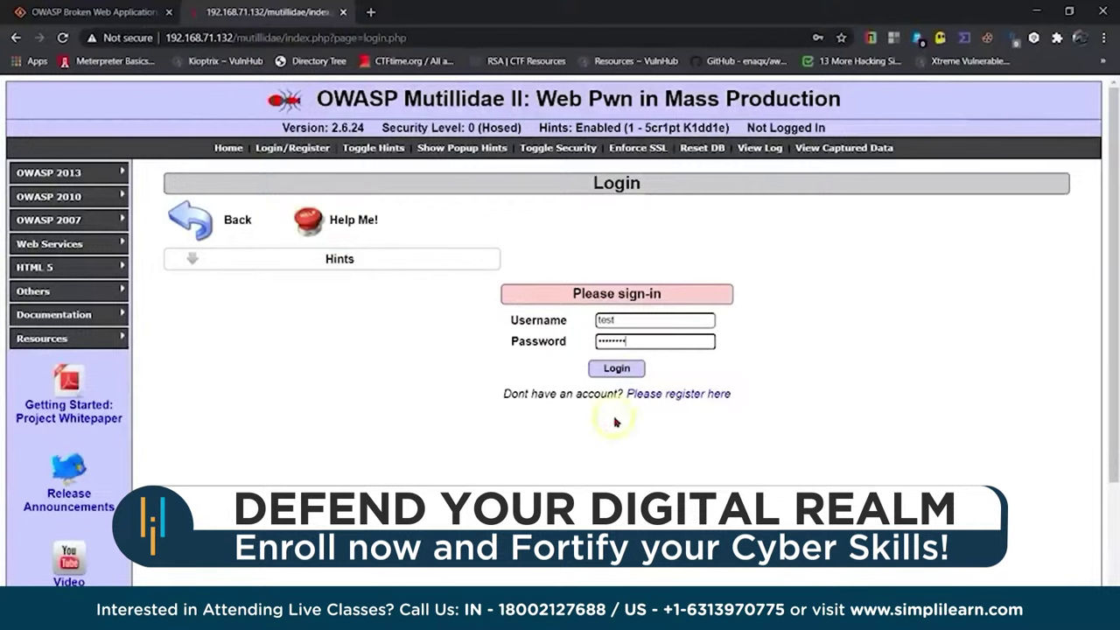
{"action": "left_click", "coordinate": [616, 368]}
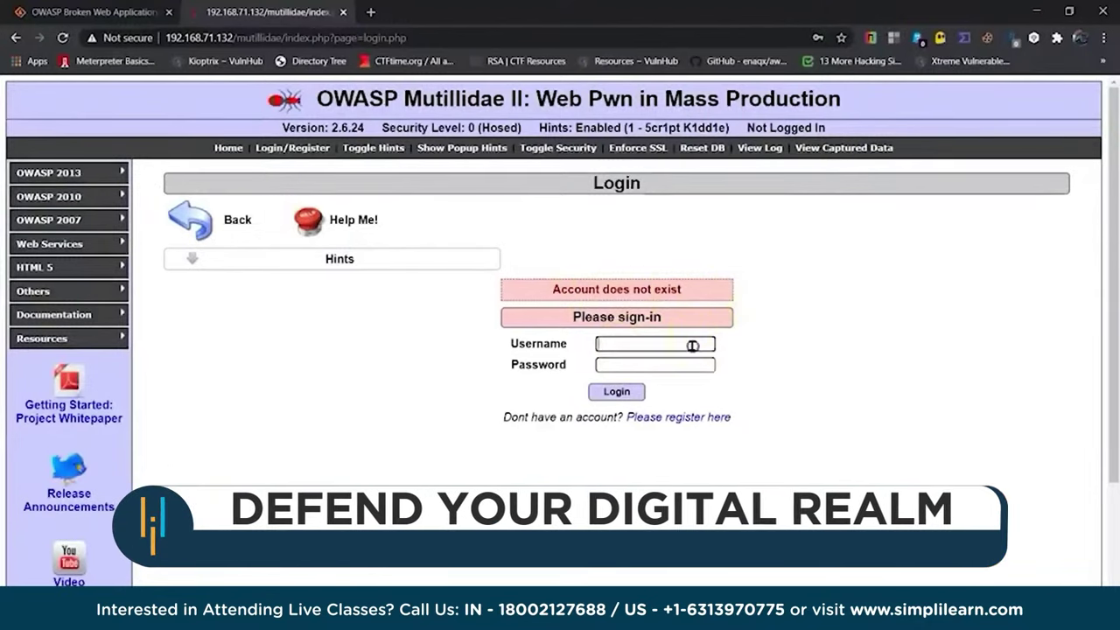
{"action": "left_click", "coordinate": [946, 342]}
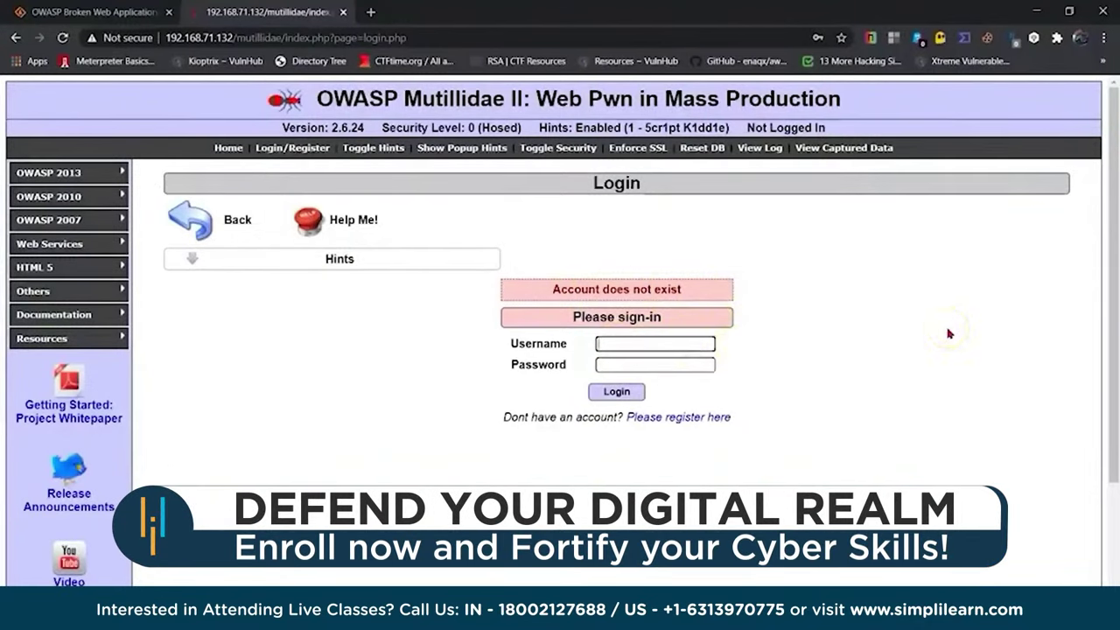